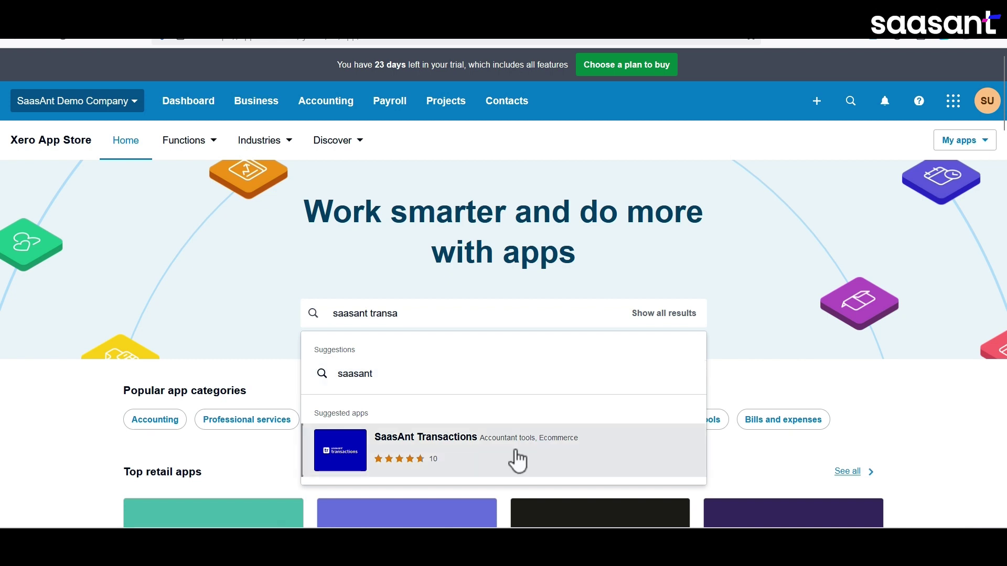
- Open the SaasAnt Transactions listing in the Xero App Store and get the app
click(516, 460)
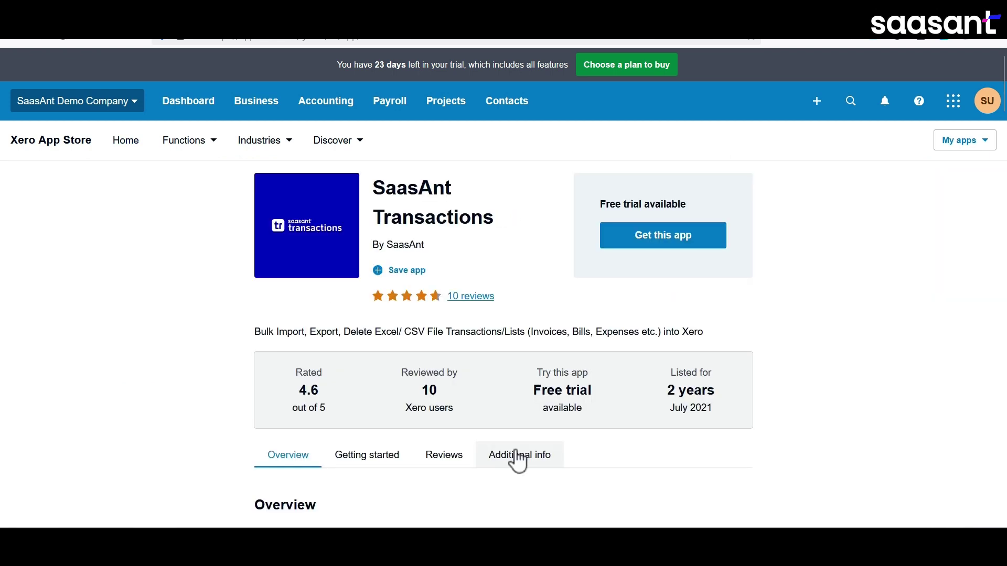
click(662, 244)
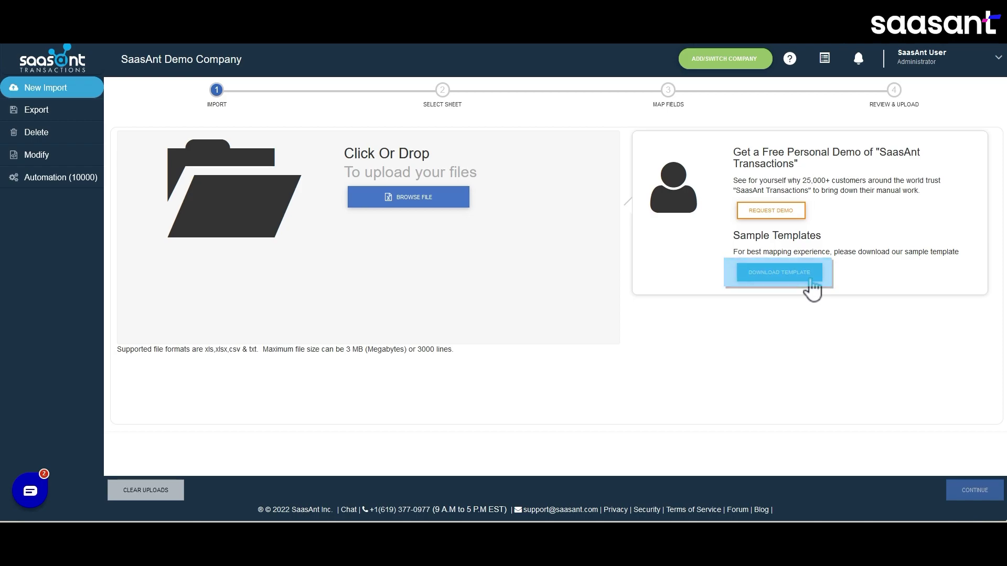
- Download the sample import template and look through the columns of its Customer Credit Note sheet
click(779, 272)
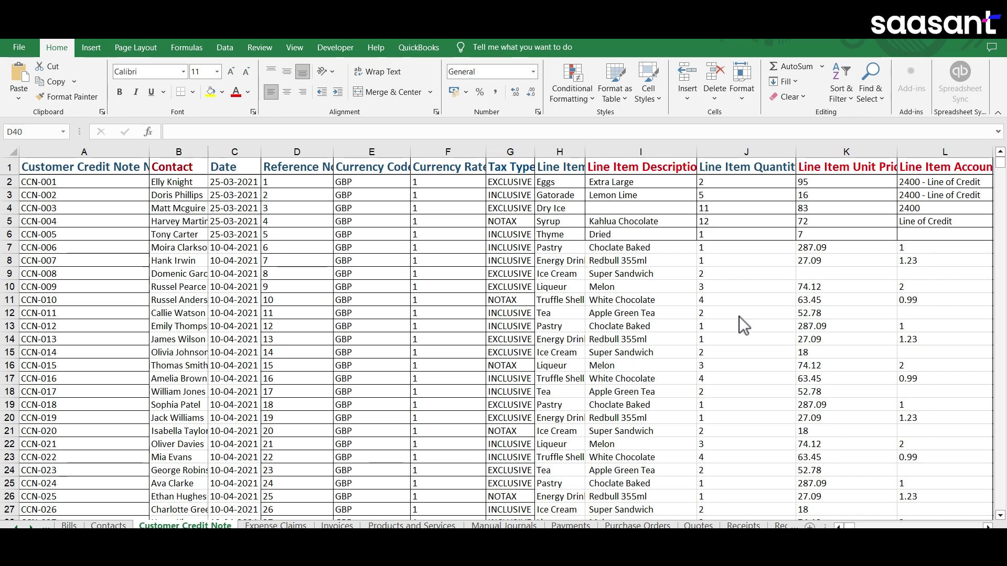
scroll(738, 316, right, 10)
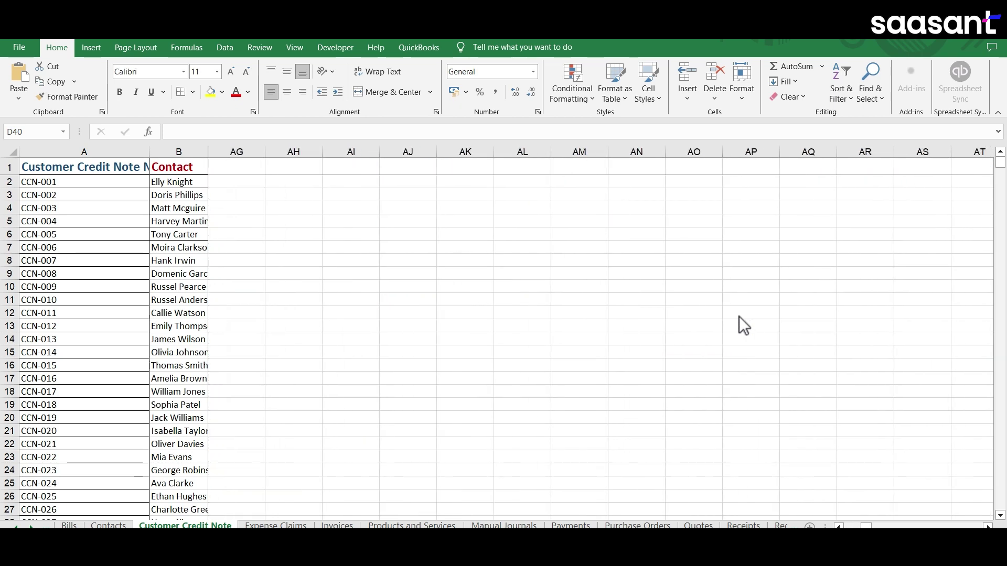
scroll(739, 316, left, 10)
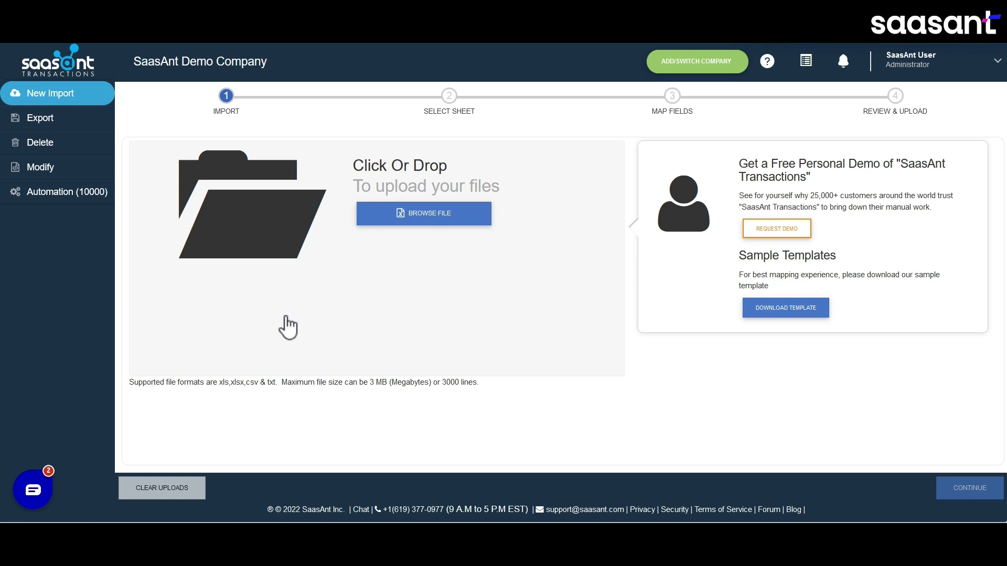
- Upload the file "SaasAntTransactions-SampleTemplateXero - Credit Notes" for a new import
click(426, 218)
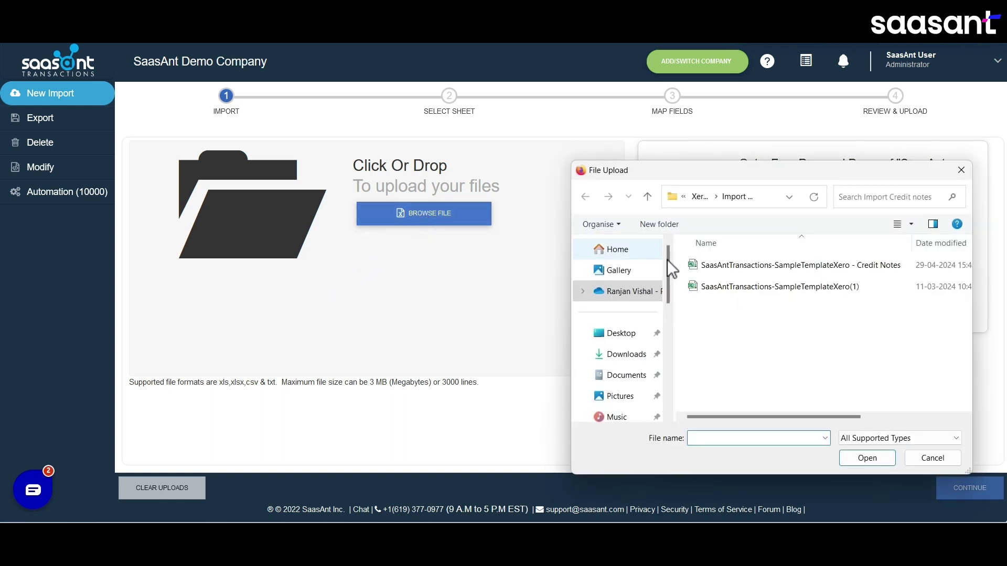
click(724, 271)
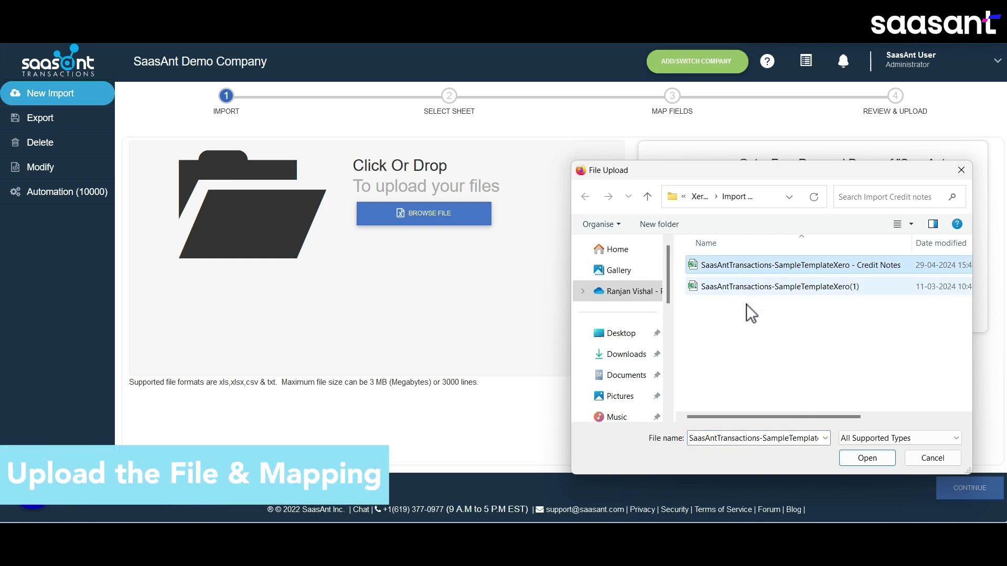
click(870, 462)
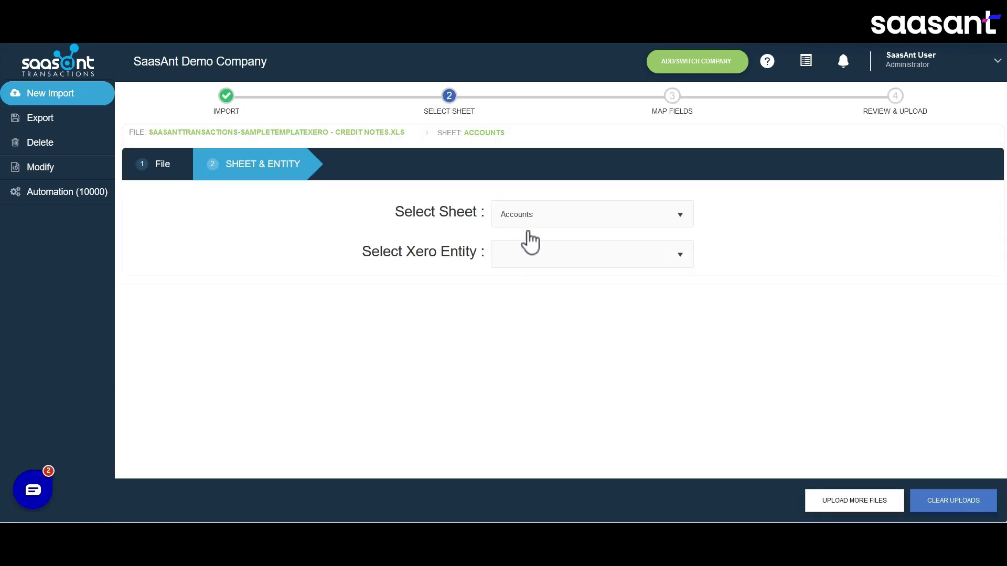
- Choose the Customer Credit Note sheet and set the Xero entity to Customer Credit Note
click(543, 225)
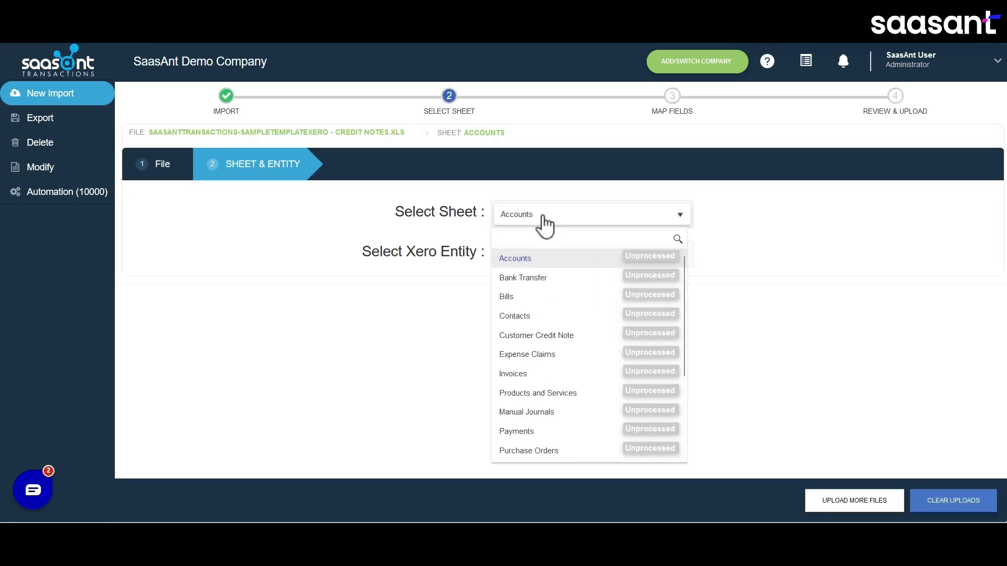
click(549, 336)
click(586, 254)
click(588, 354)
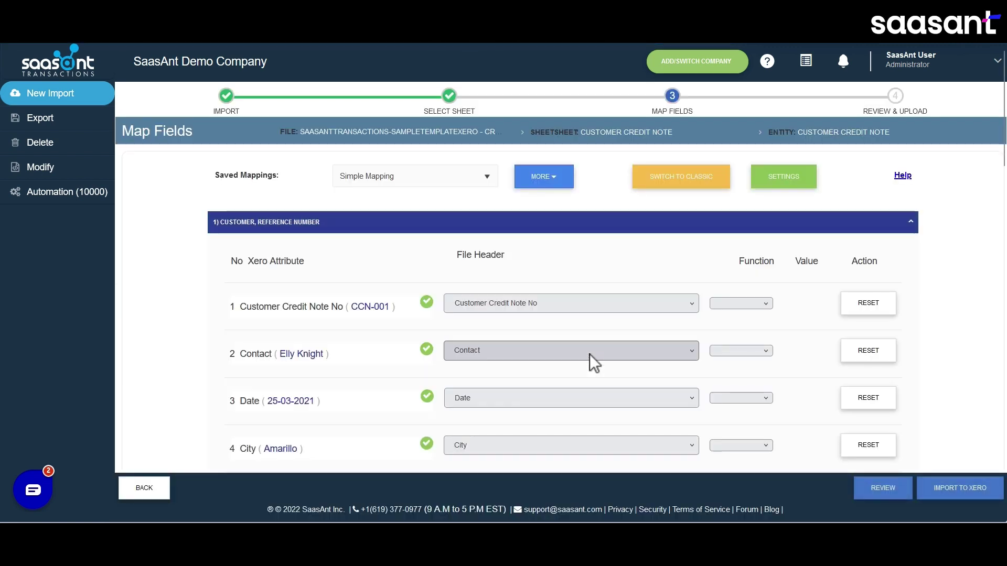
- Look over all field mappings and examine the file headers available for Customer Credit Note No
scroll(594, 362, down, 10)
scroll(594, 362, down, 10)
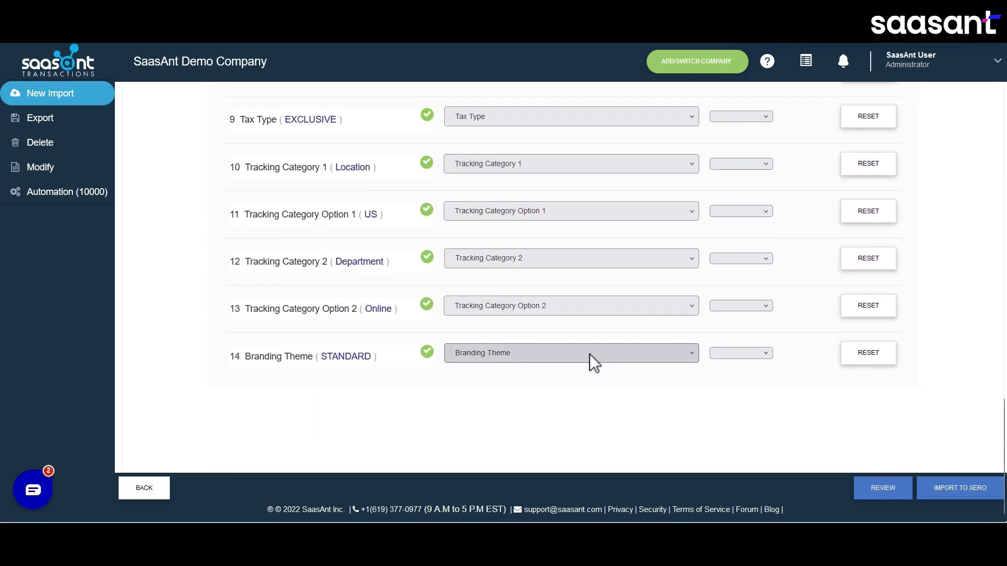
scroll(594, 362, up, 10)
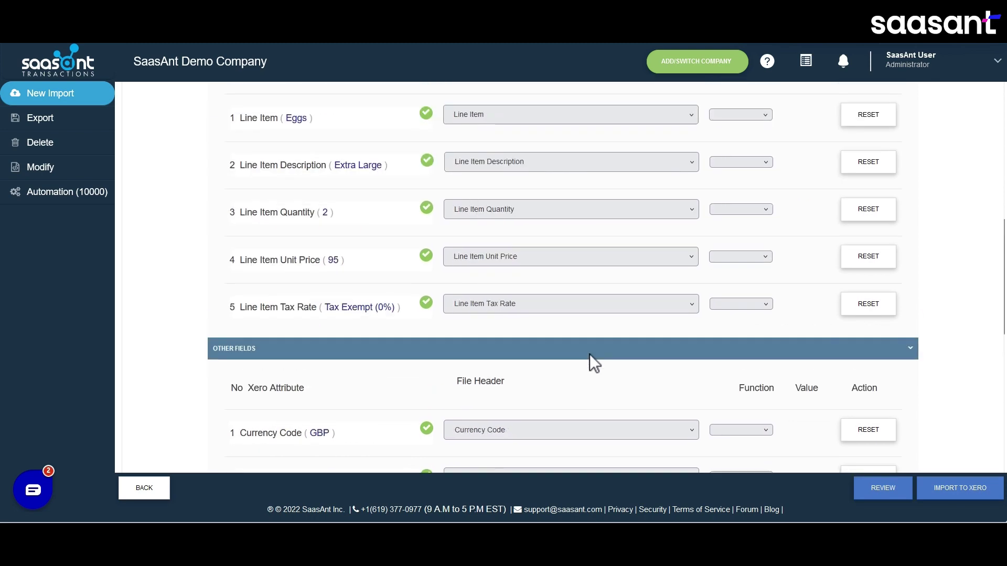
scroll(594, 362, up, 5)
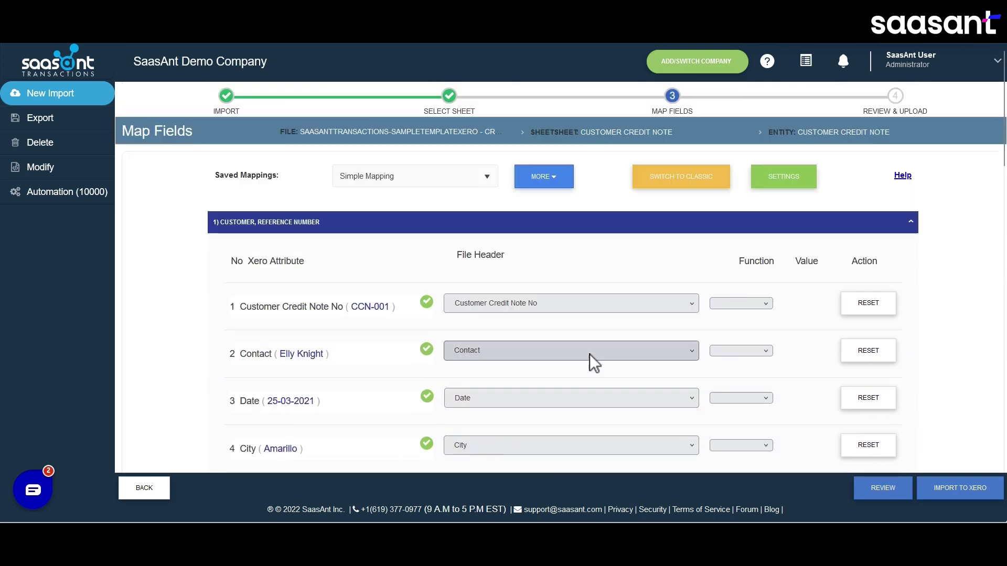
click(598, 313)
scroll(589, 276, down, 3)
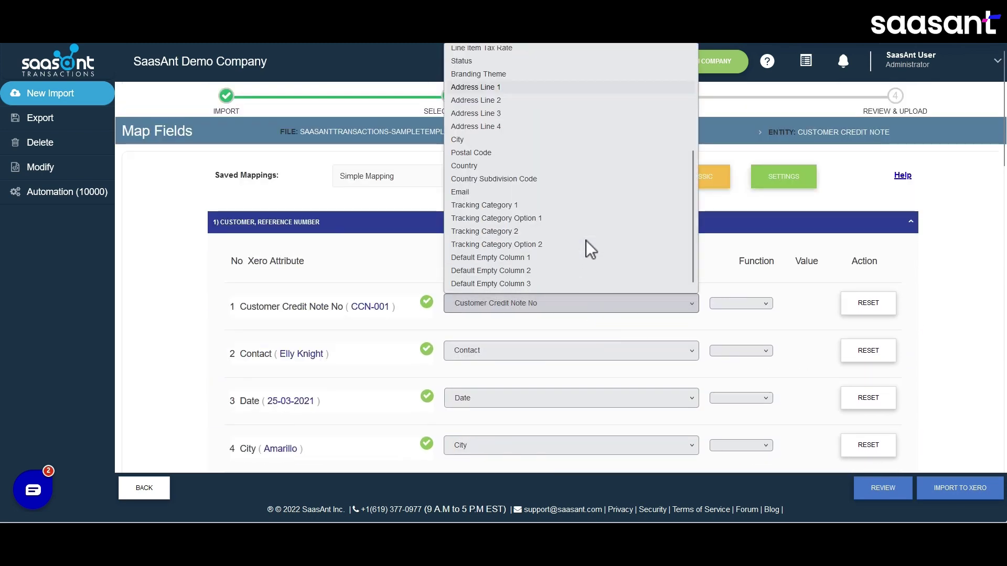
scroll(591, 250, up, 3)
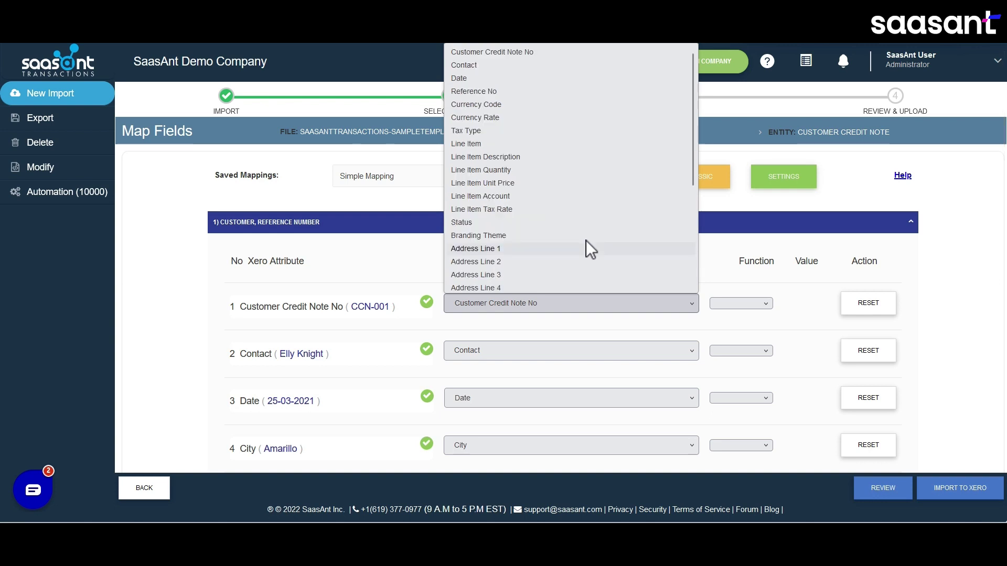
- Examine the file header options for the Country attribute and the function options for Customer Credit Note No
scroll(944, 295, down, 4)
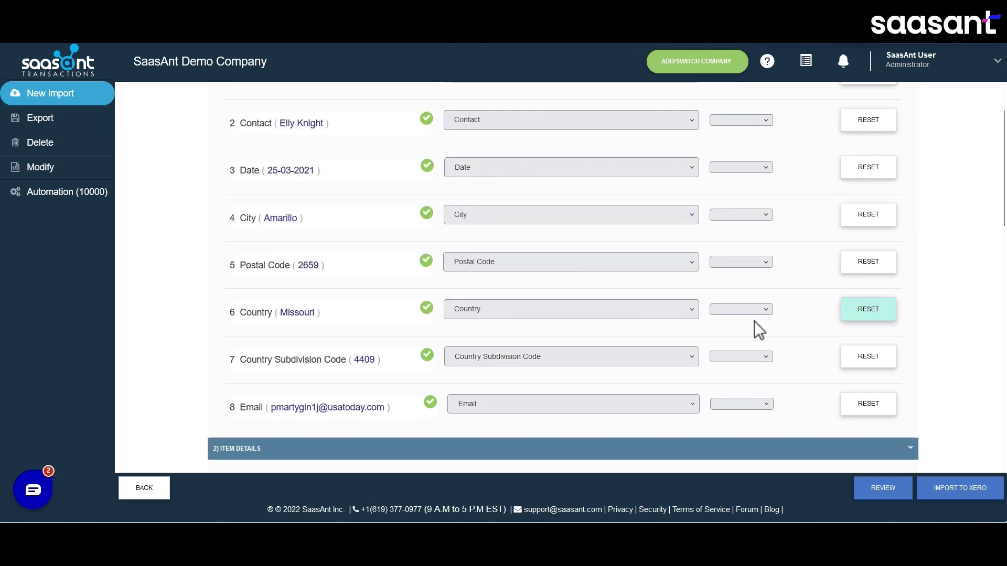
click(692, 315)
scroll(650, 247, down, 3)
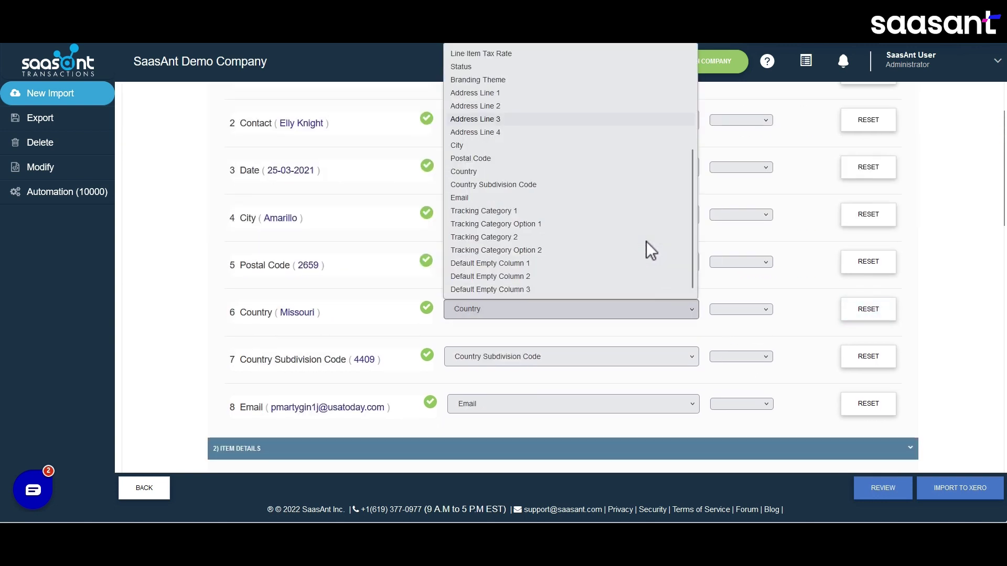
scroll(652, 247, up, 3)
click(953, 353)
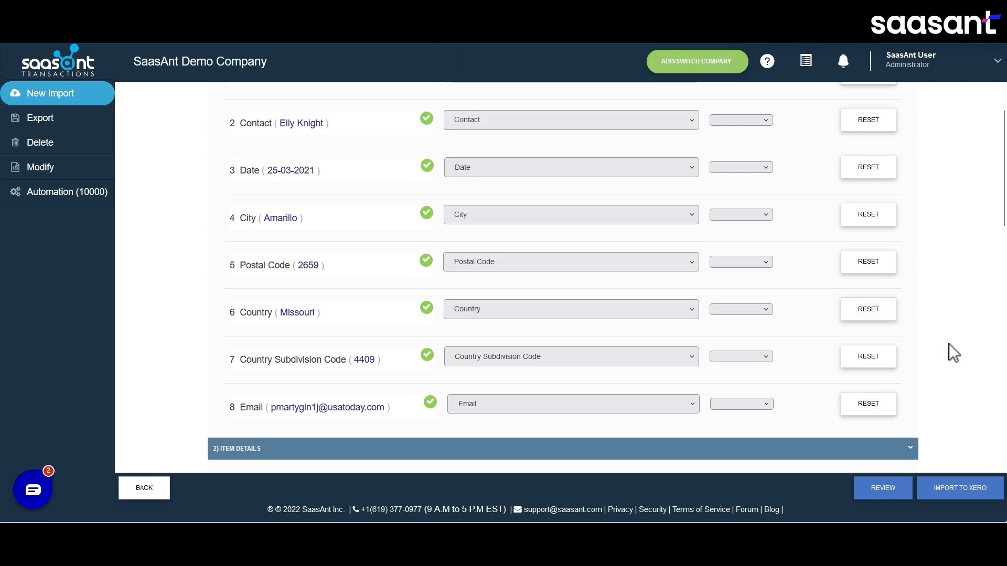
scroll(919, 337, up, 4)
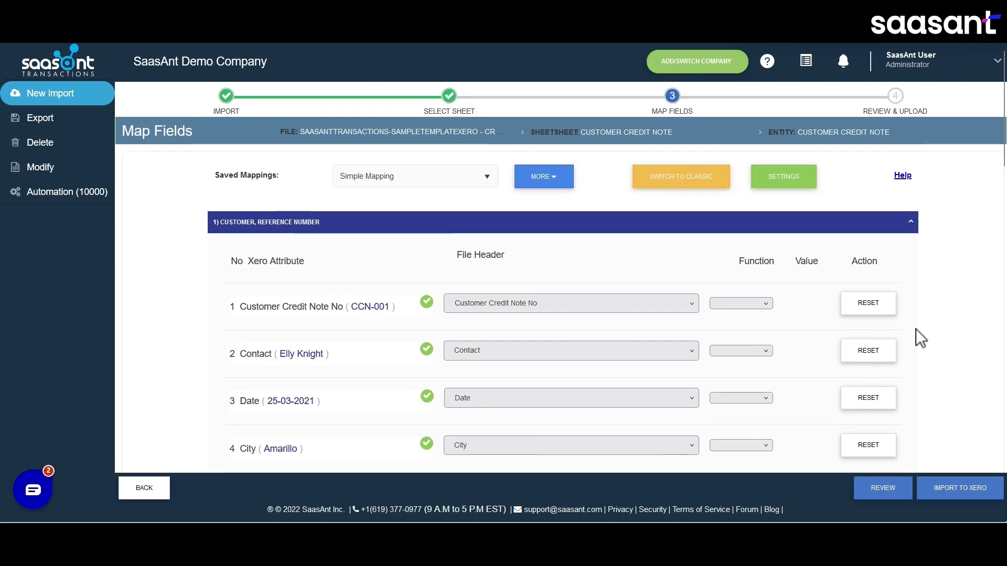
click(767, 304)
click(769, 317)
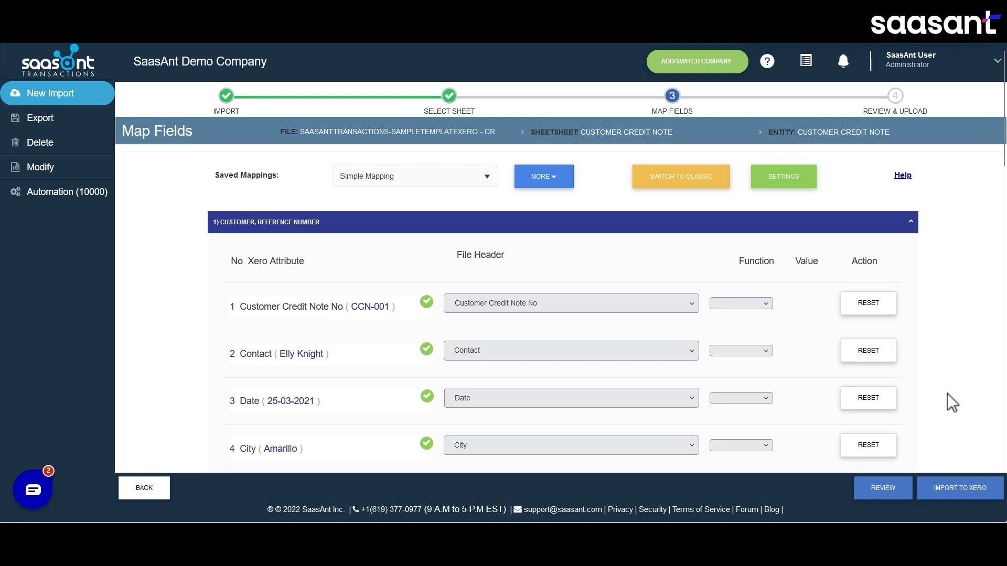
- Proceed to the record review, check the editable cells of the first credit note, and view the Date filter options
click(904, 489)
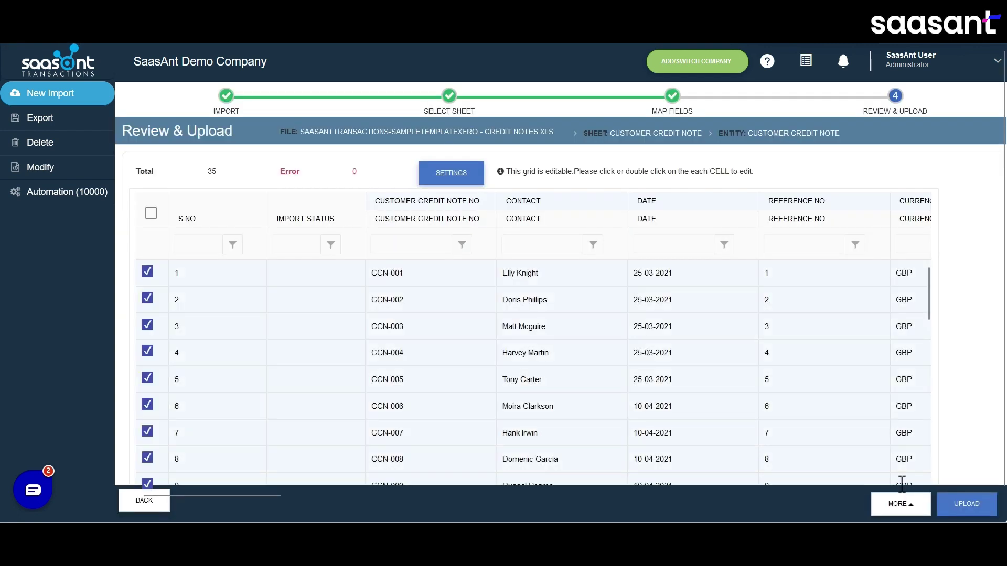
double_click(411, 273)
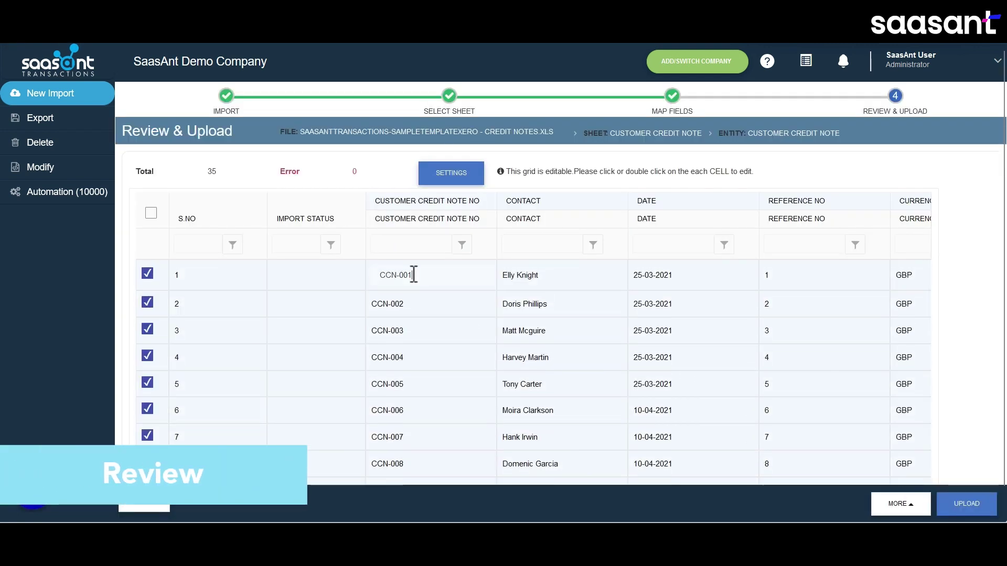
double_click(516, 274)
click(696, 273)
click(725, 245)
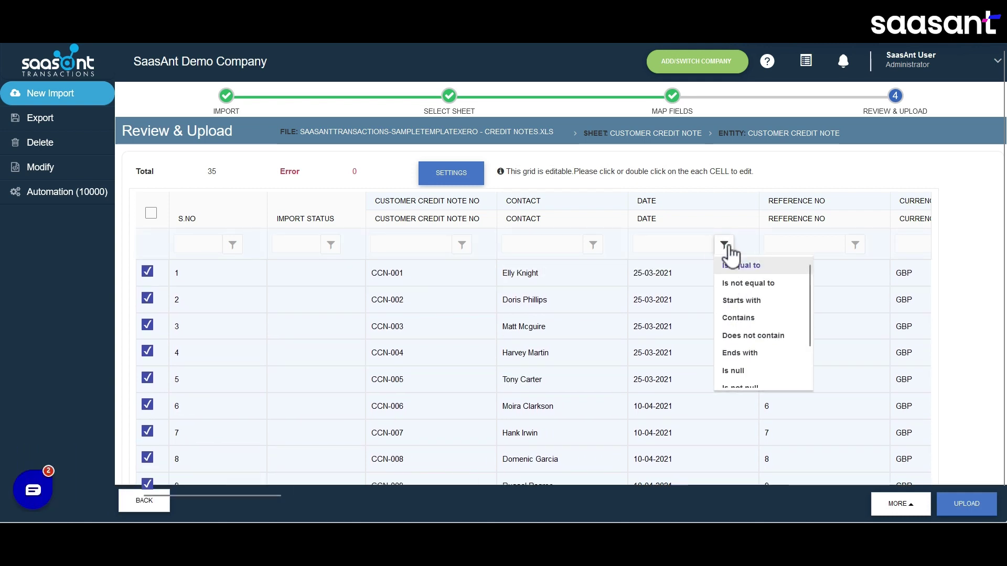
scroll(756, 293, down, 1)
scroll(757, 296, up, 2)
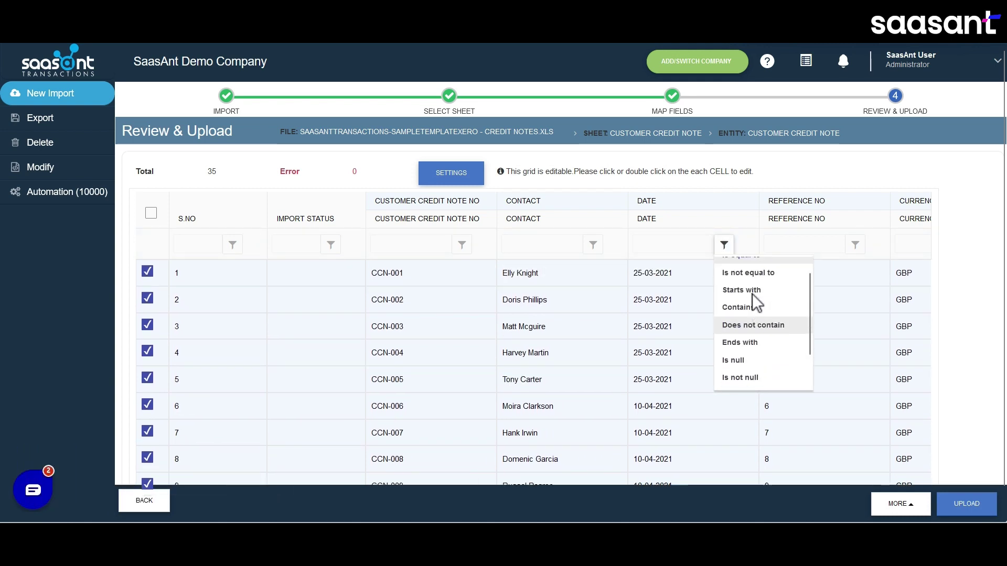
click(724, 245)
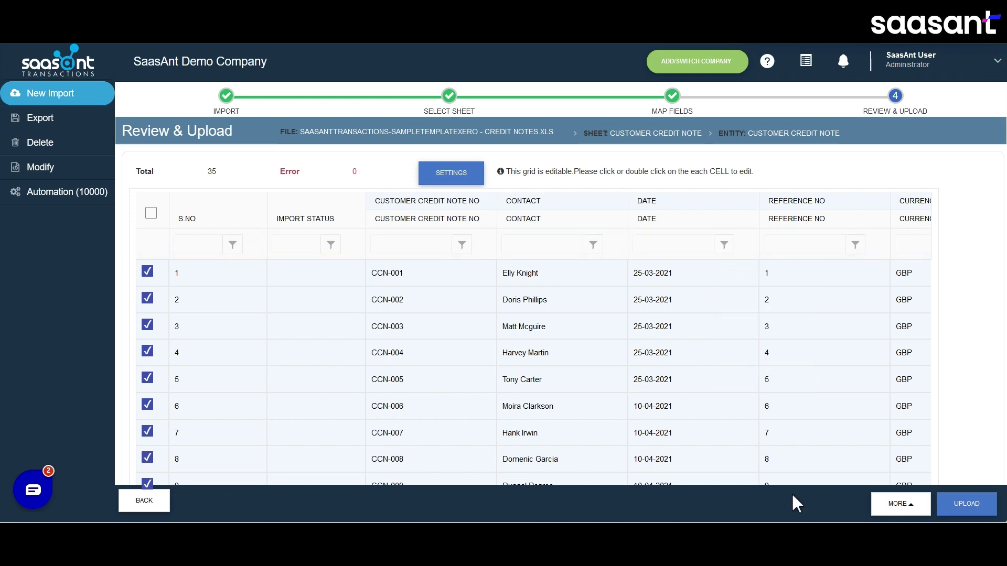
- Check the additional review options and upload the selected customer credit notes to Xero
click(906, 503)
click(906, 503)
click(964, 510)
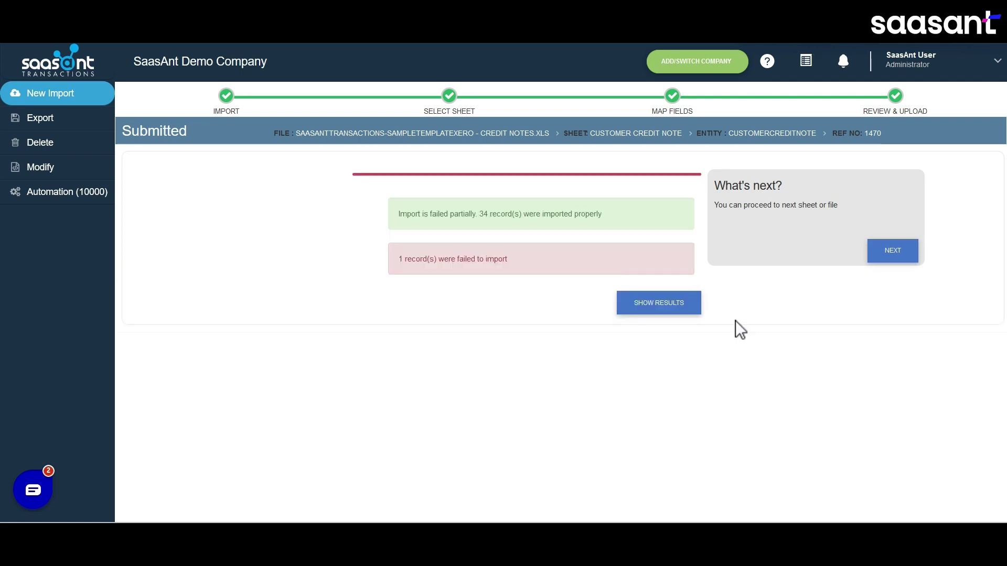
- Show the import results, look through the success records, and return to the error records
click(661, 302)
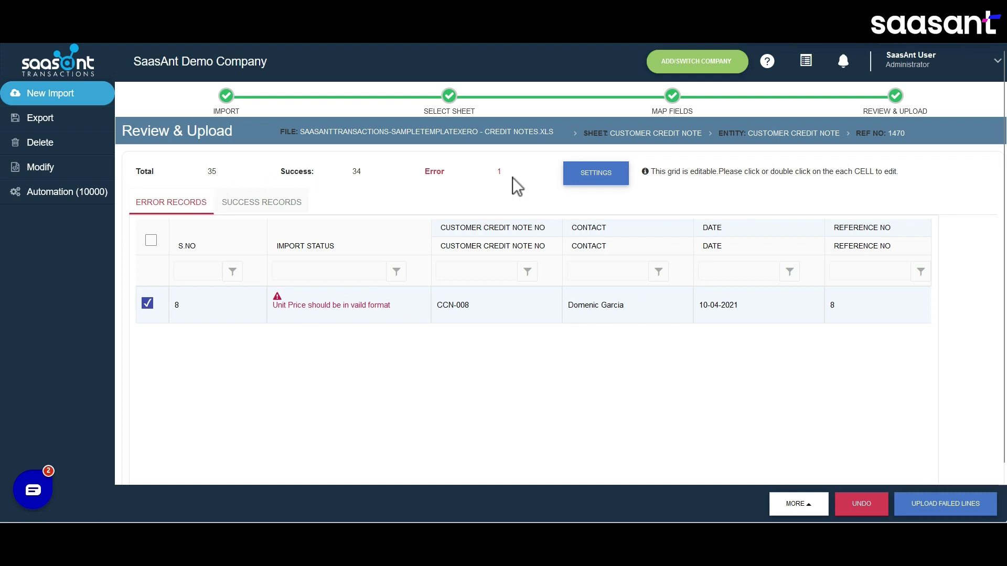
click(297, 206)
scroll(438, 335, down, 4)
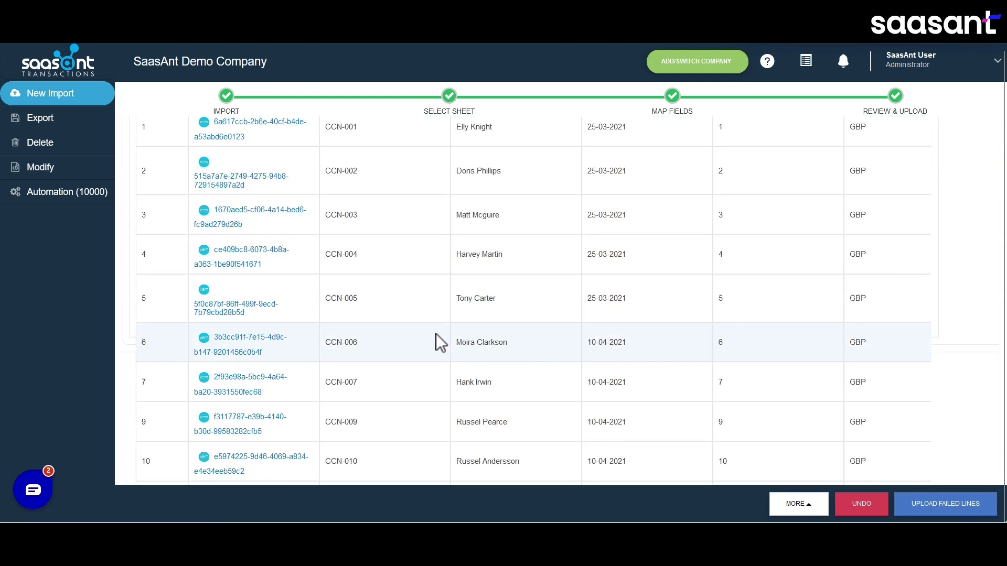
scroll(443, 360, up, 4)
click(151, 209)
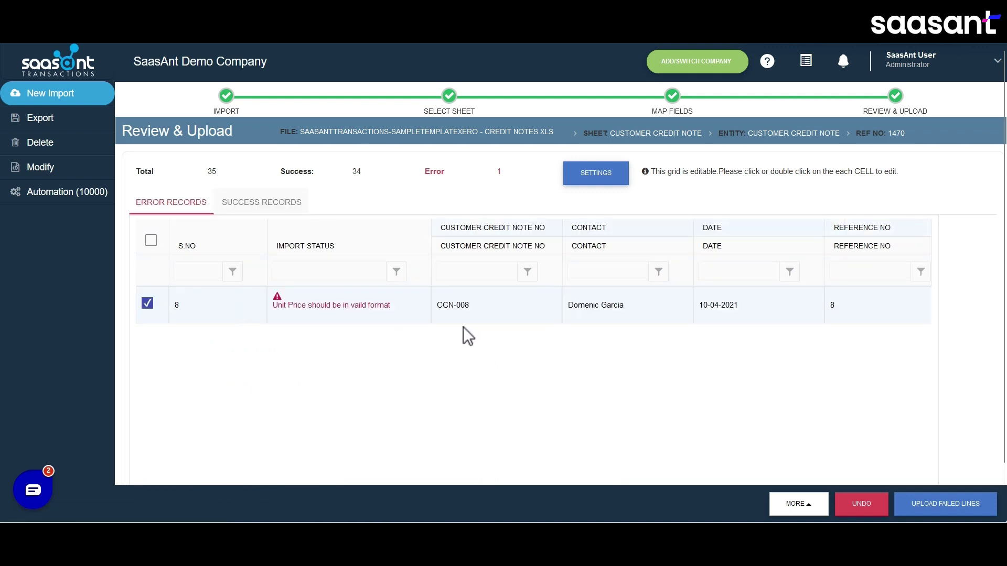
- Set the Line Item Unit Price of failed credit note CCN-008 to 50 and upload the failed lines again
scroll(494, 334, right, 6)
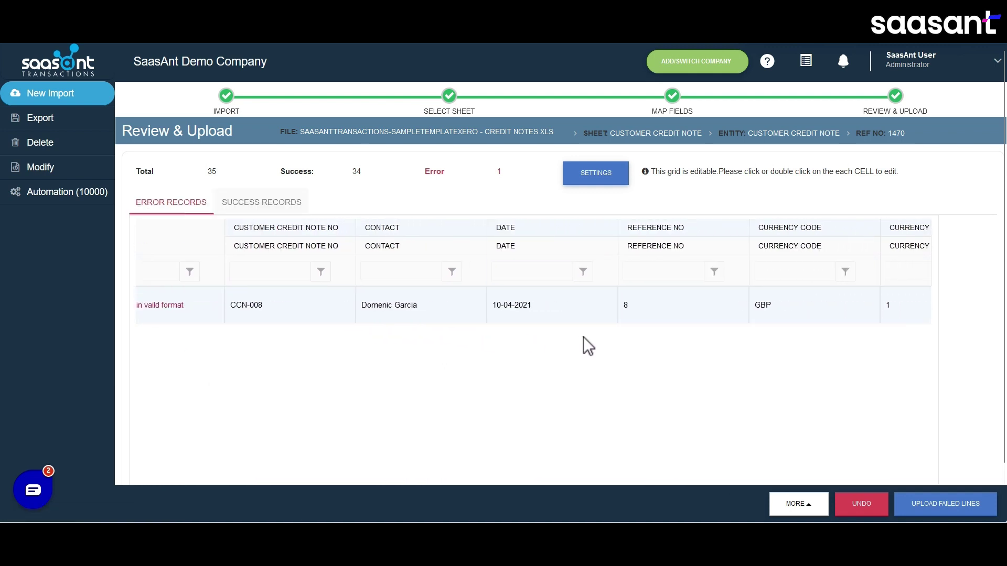
scroll(587, 346, right, 8)
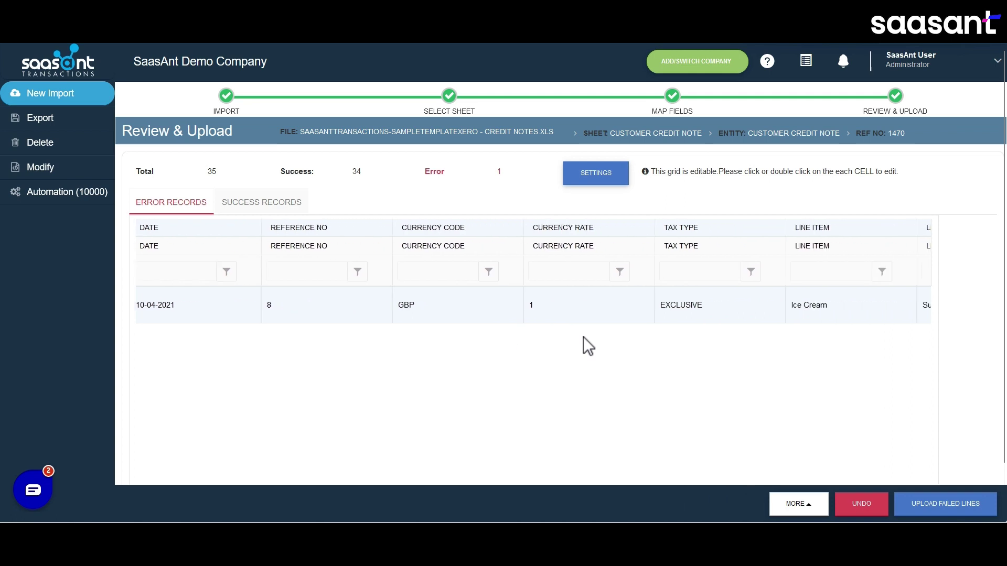
scroll(588, 346, right, 10)
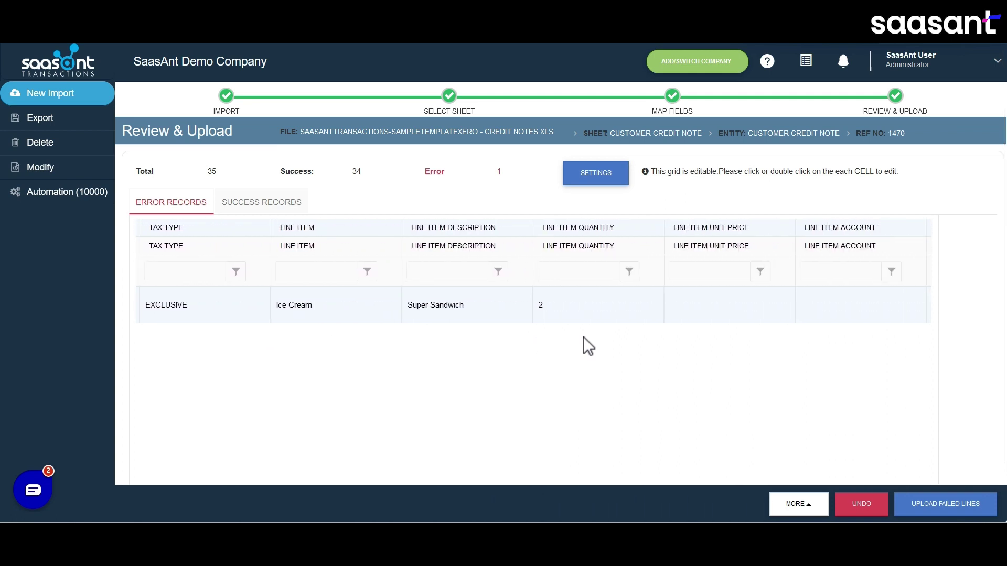
click(555, 312)
text(50)
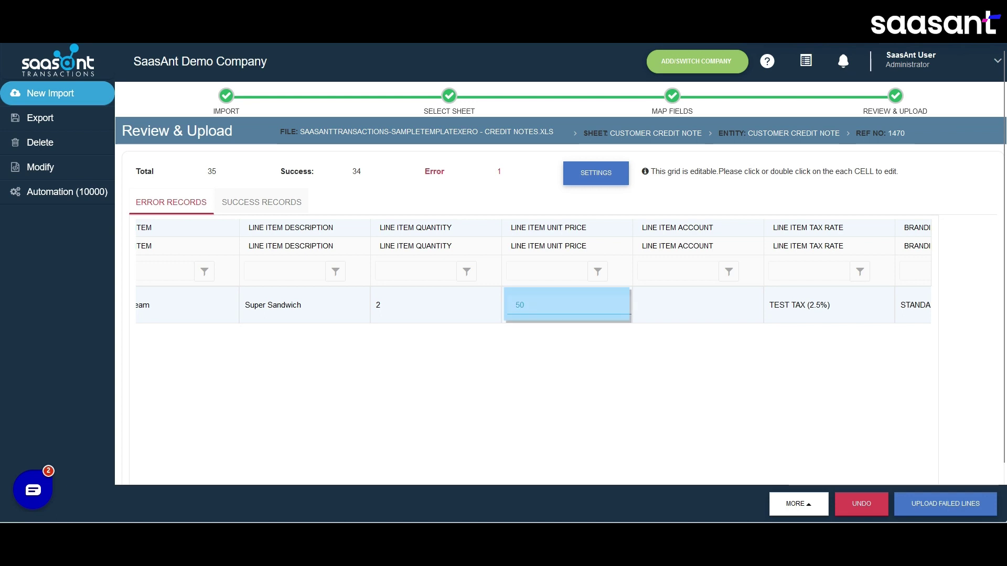
click(565, 397)
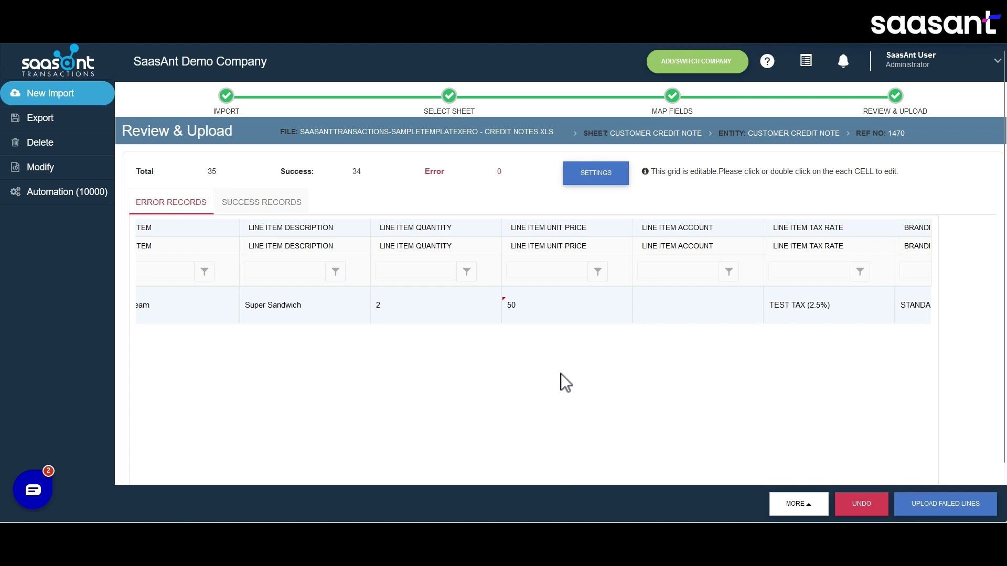
click(975, 510)
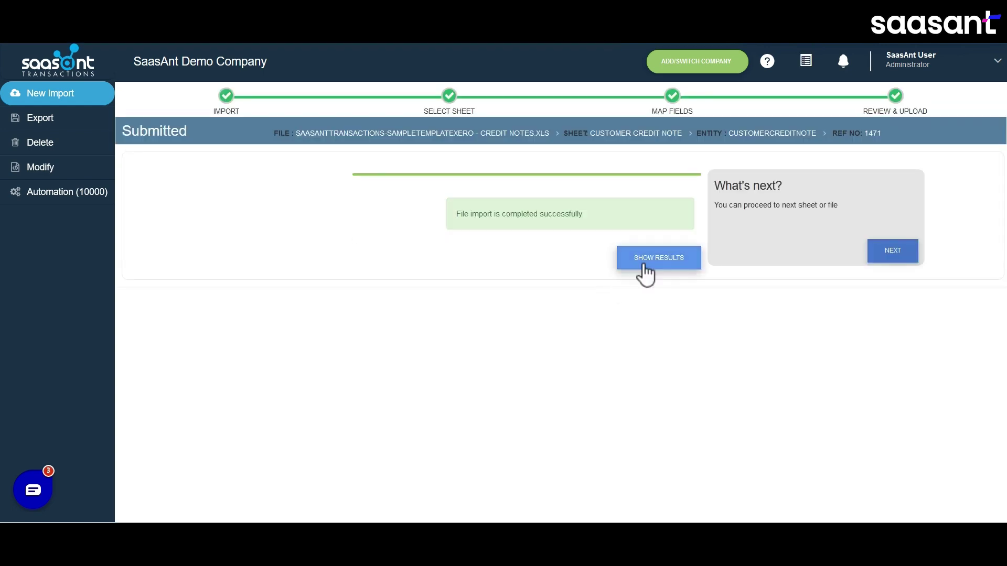
- Show the import results, look through all the success records, and open the Xero record of credit note CCN-001
click(643, 262)
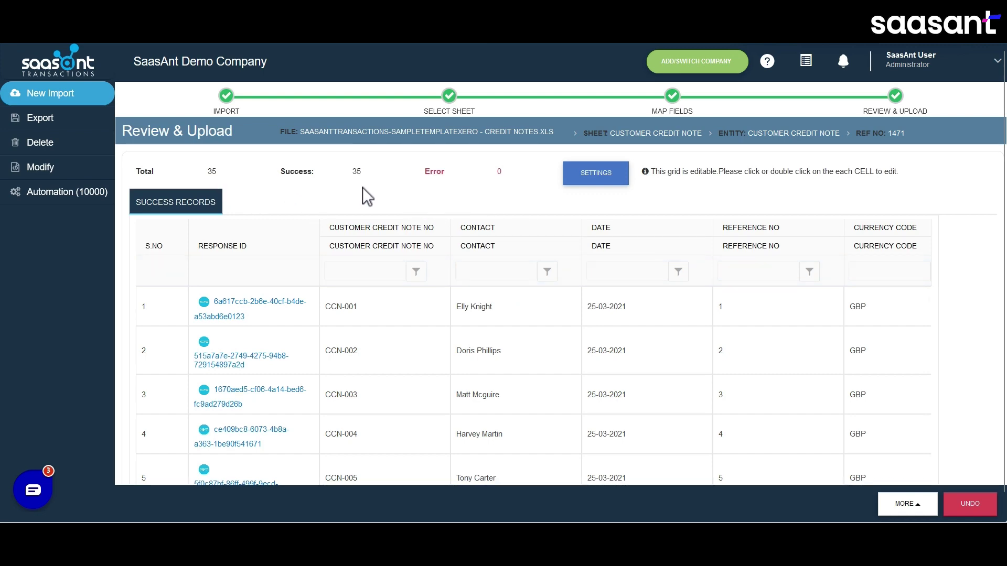
scroll(385, 341, down, 9)
scroll(389, 347, down, 12)
scroll(389, 347, down, 3)
scroll(389, 347, up, 13)
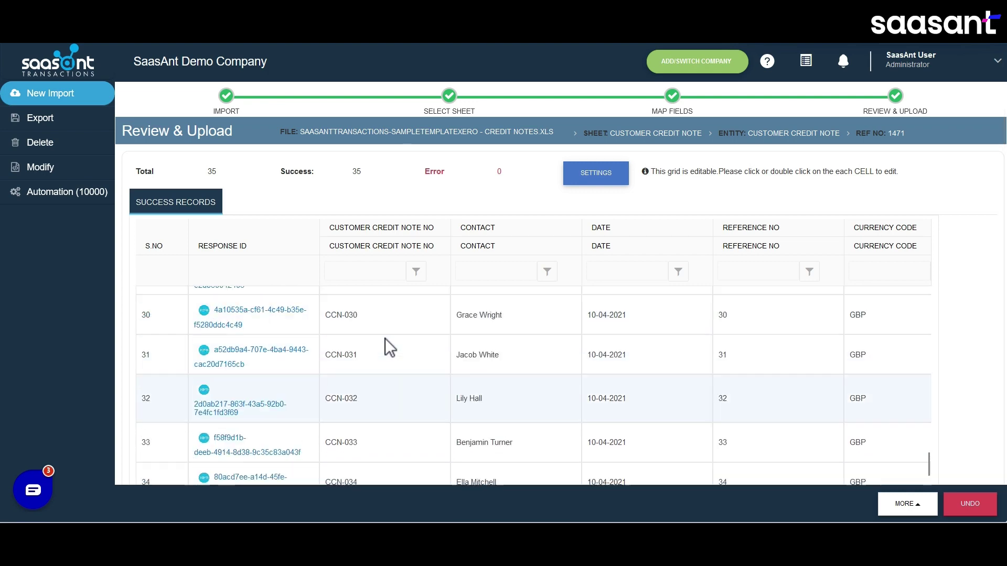
scroll(389, 347, up, 10)
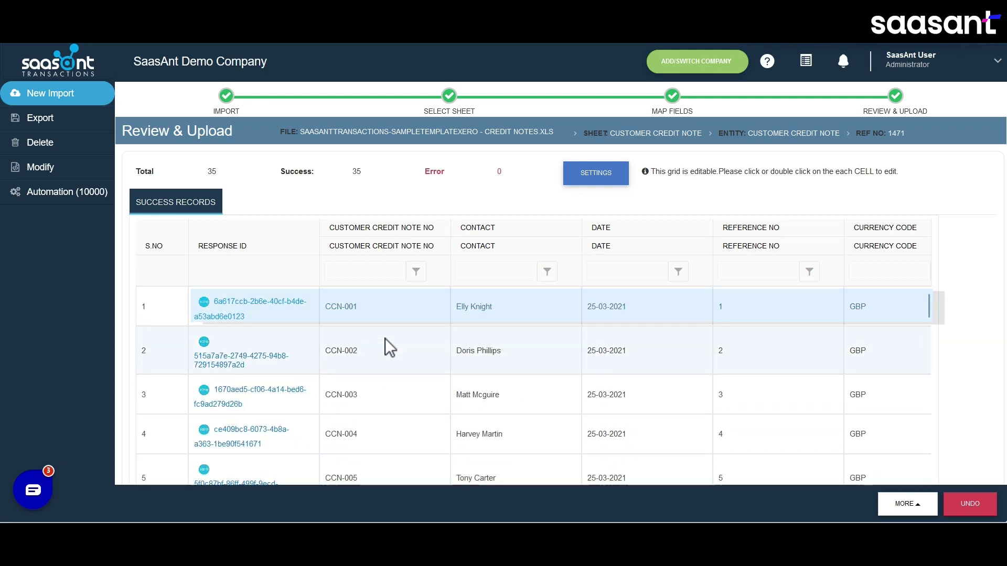
click(288, 309)
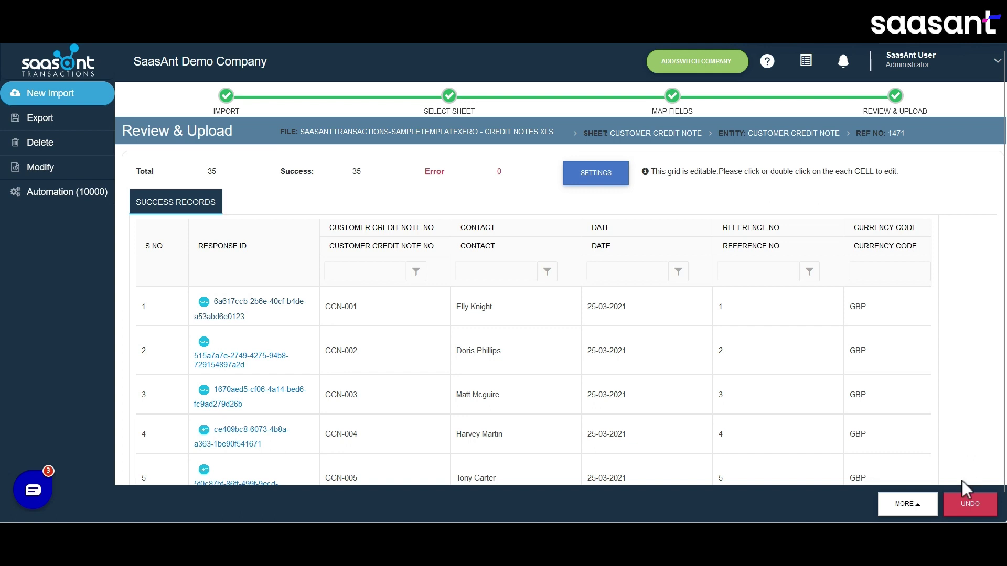
- Start undoing the import to list its credit notes for deletion, and check the filter options for the customer credit note number
click(964, 515)
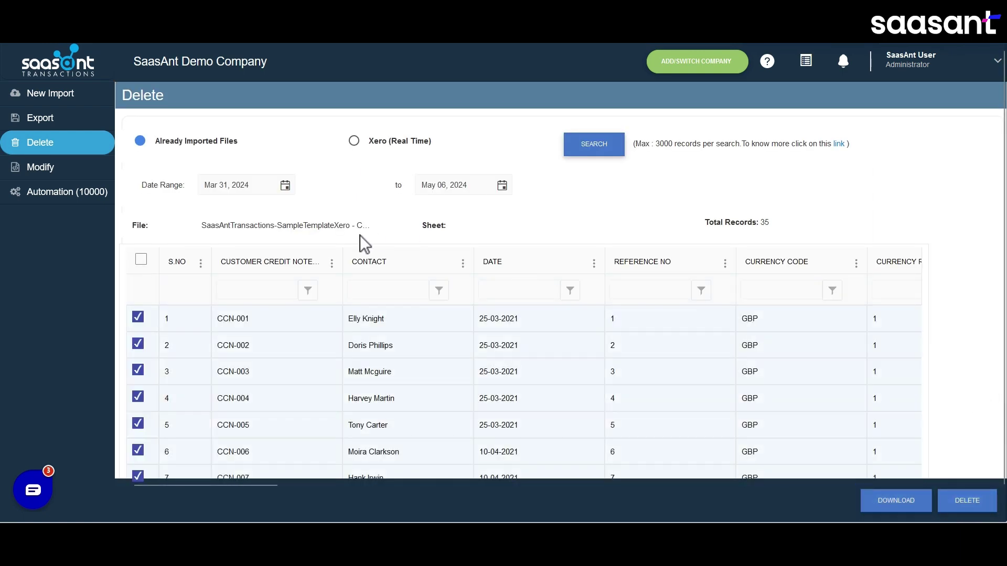
click(308, 291)
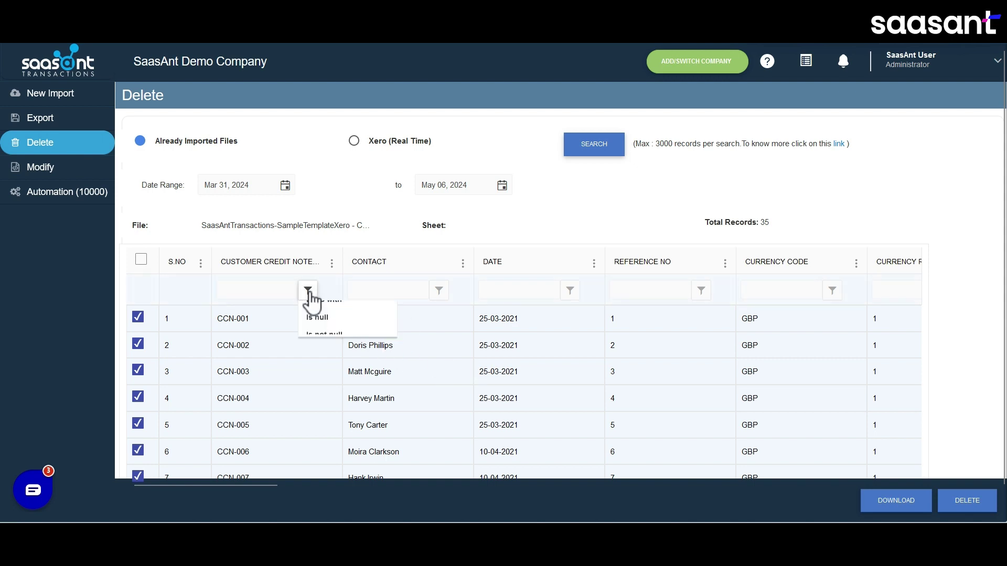
scroll(317, 320, down, 2)
scroll(323, 354, up, 2)
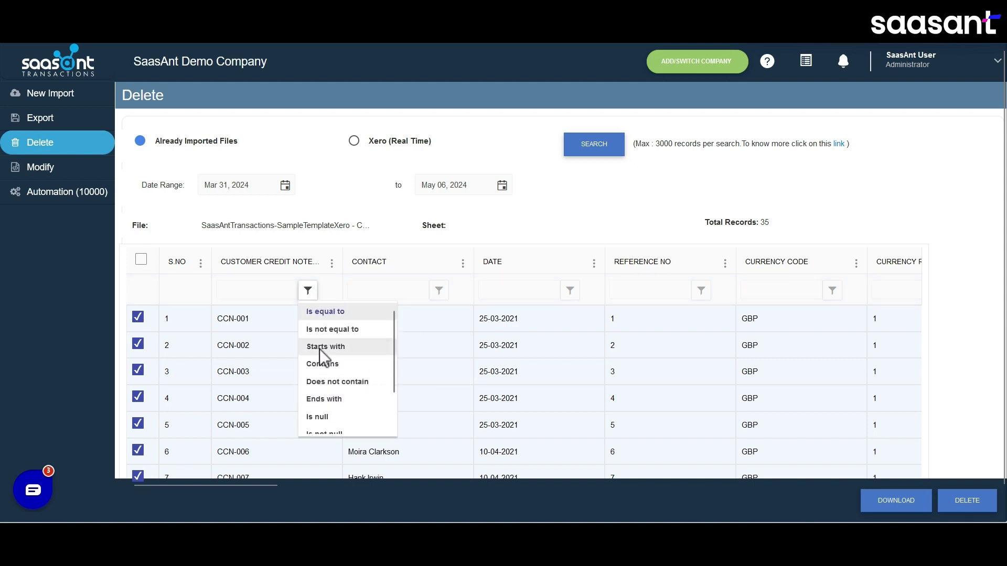
click(308, 291)
- Clear the selection of all records and select only credit notes CCN-001 to CCN-005
click(141, 260)
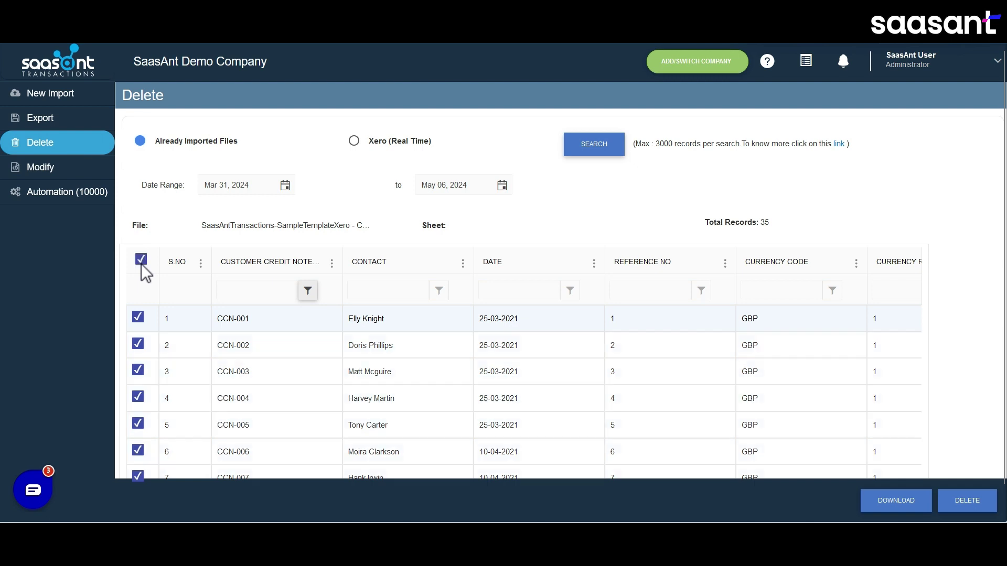
click(141, 260)
click(138, 317)
click(138, 343)
click(138, 369)
click(138, 396)
click(138, 424)
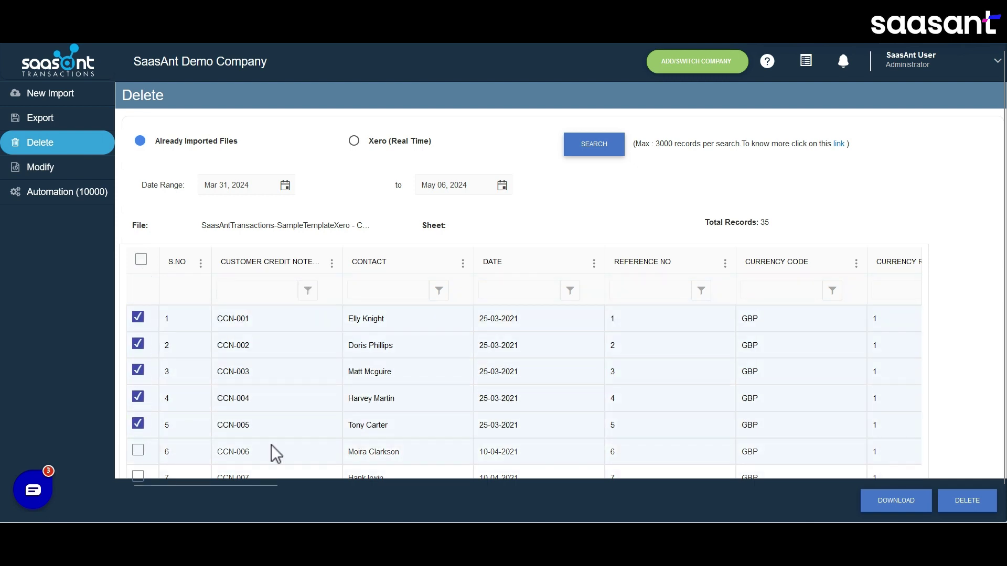
- Delete the five selected credit notes from Xero and show the delete report
click(969, 504)
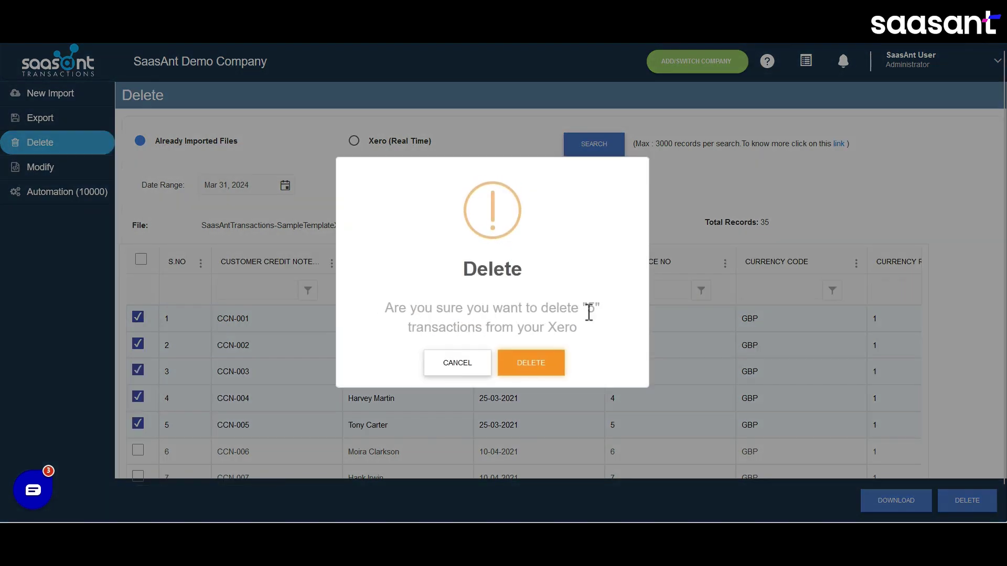
click(544, 369)
click(589, 219)
- Look across the columns of the delete report and download it as a CSV file
scroll(586, 324, right, 10)
scroll(588, 323, left, 10)
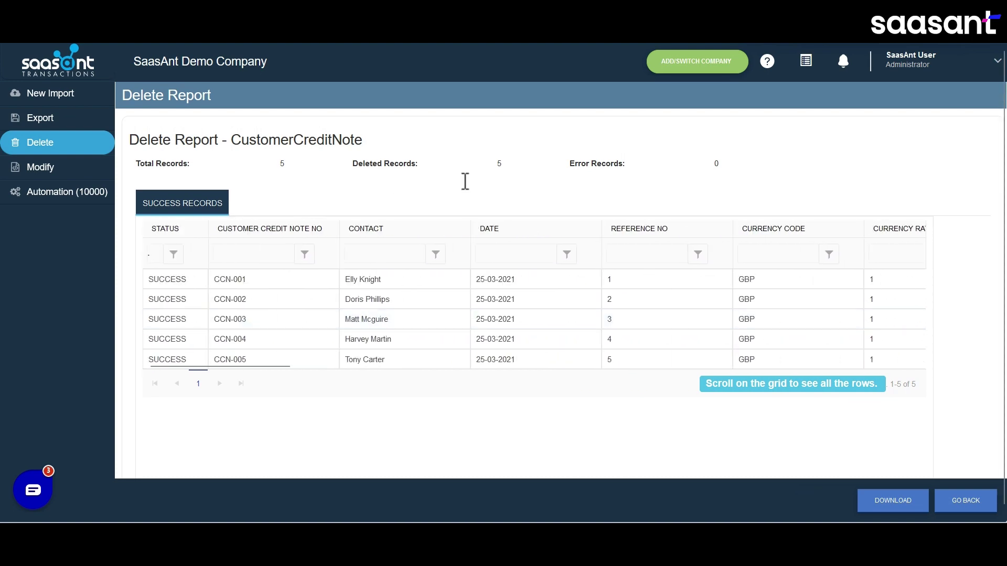
click(894, 503)
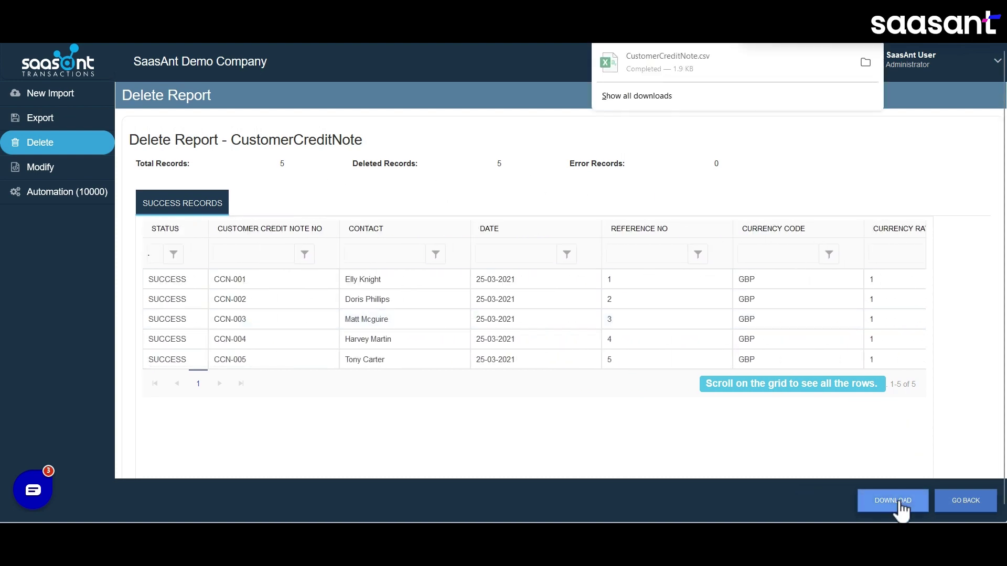